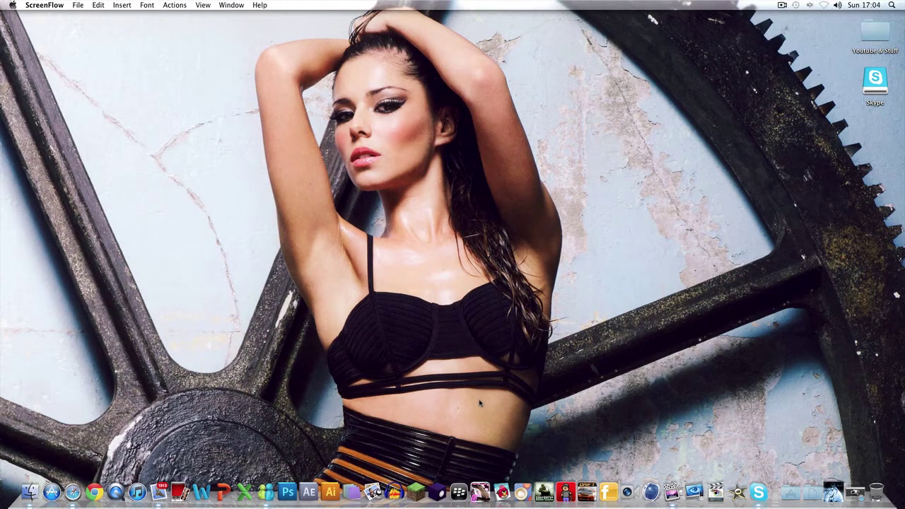
# Step: Launch Cinema 4D and load the 'OFFICIAL HD SETTINGS!!' render preset into the new scene
pyautogui.click(544, 400)
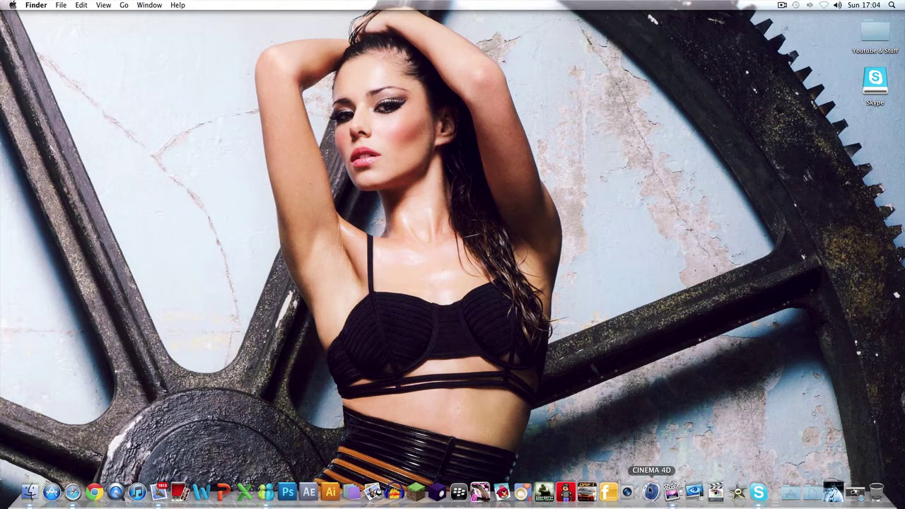
pyautogui.click(651, 491)
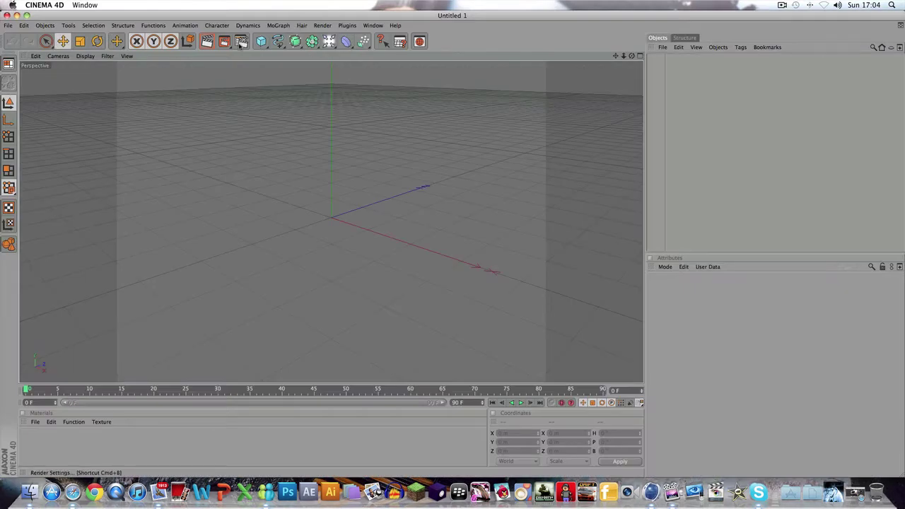
pyautogui.click(238, 45)
pyautogui.click(136, 265)
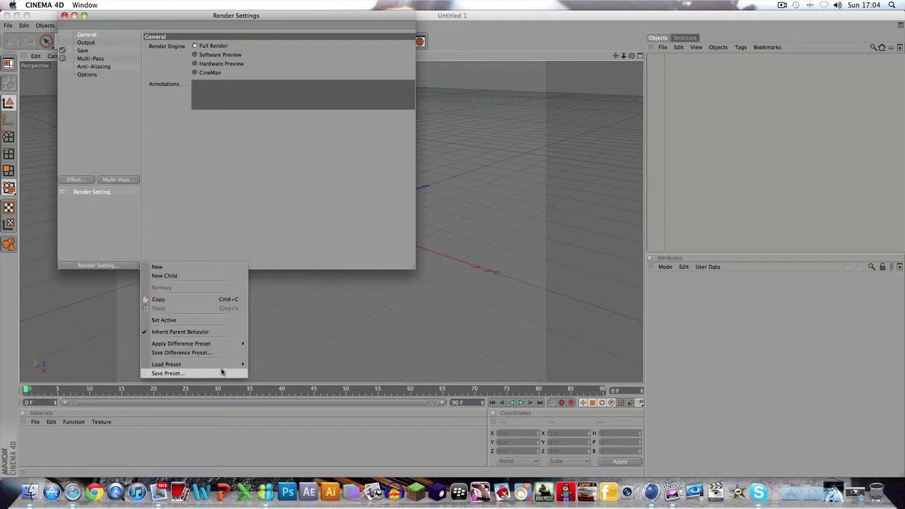
pyautogui.moveTo(167, 364)
pyautogui.click(308, 400)
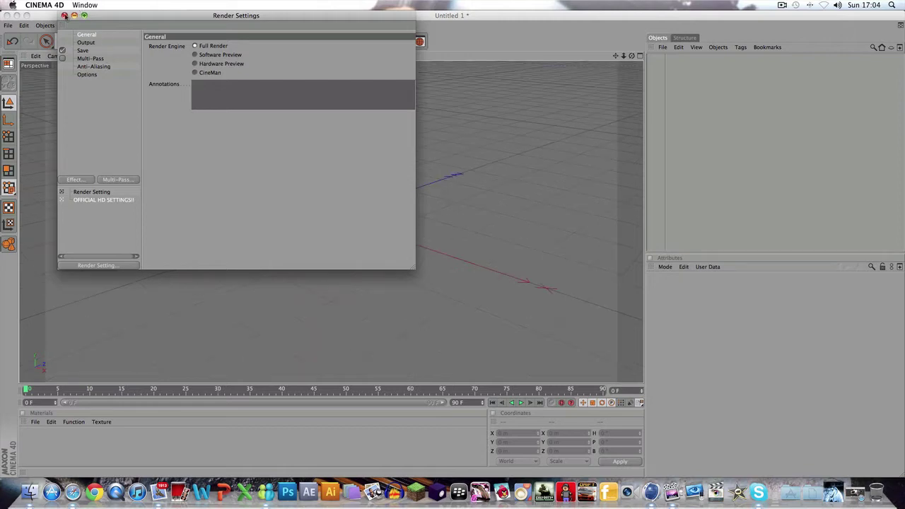
pyautogui.click(64, 15)
pyautogui.moveTo(631, 55); pyautogui.dragTo(608, 42)
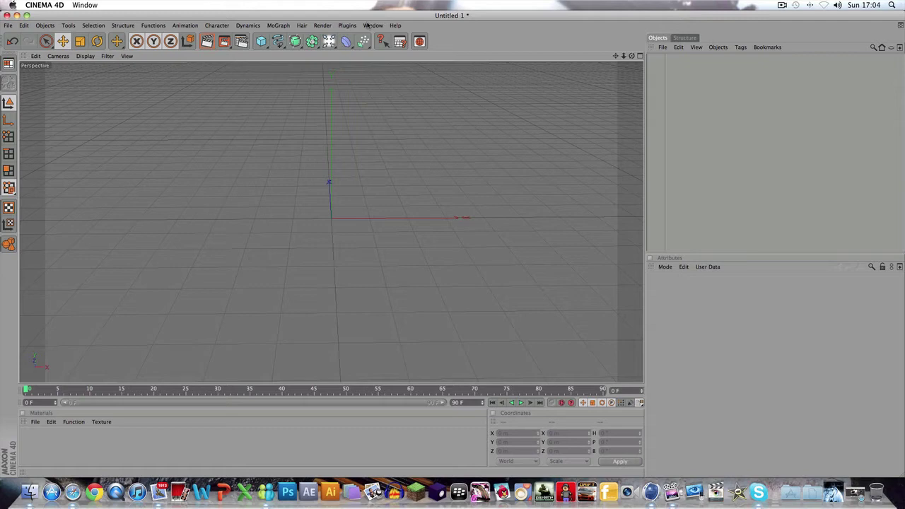
# Step: Add a MoGraph Text object and change its text to 'iHDFRUITZz'
pyautogui.click(278, 26)
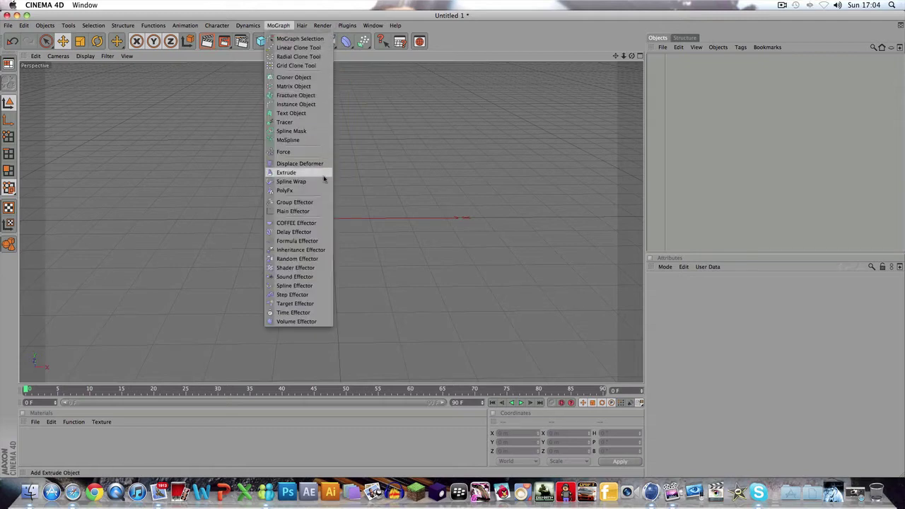
pyautogui.click(308, 118)
pyautogui.doubleClick(738, 326)
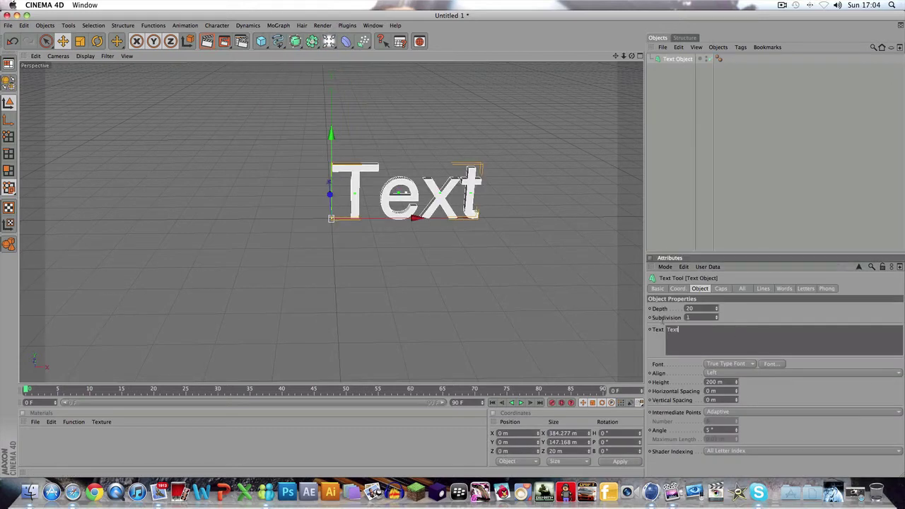
pyautogui.write('HDFRUITZz')
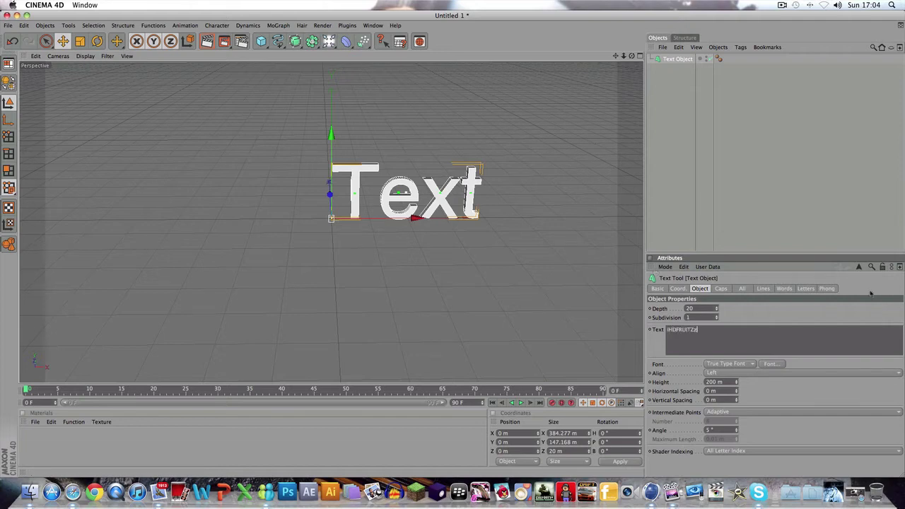
pyautogui.click(871, 294)
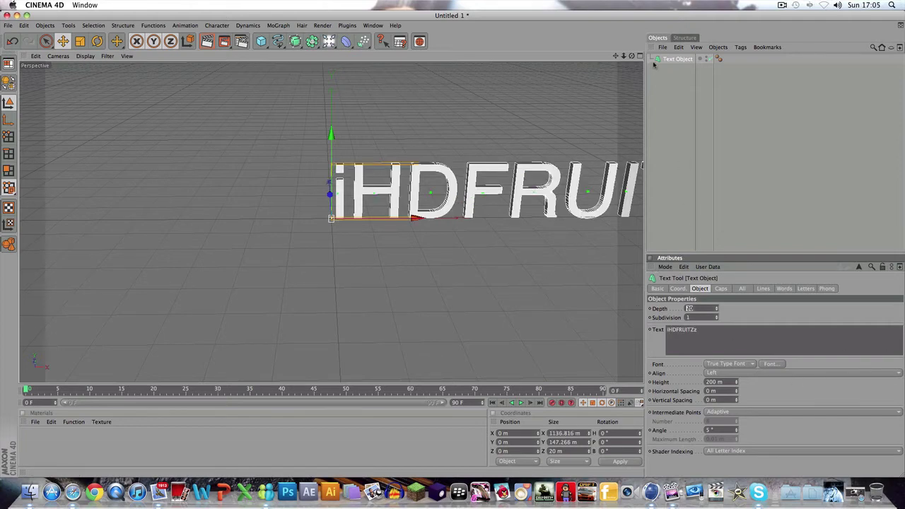
# Step: Set the text depth to 75 with Fillet Caps of 3 m radius on both start and end
pyautogui.write('1')
pyautogui.click(749, 311)
pyautogui.click(720, 289)
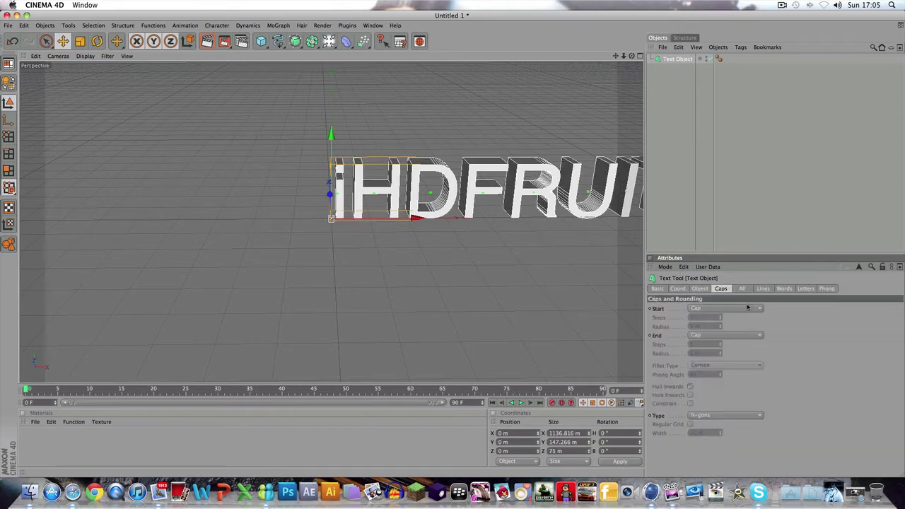
pyautogui.click(746, 308)
pyautogui.click(728, 344)
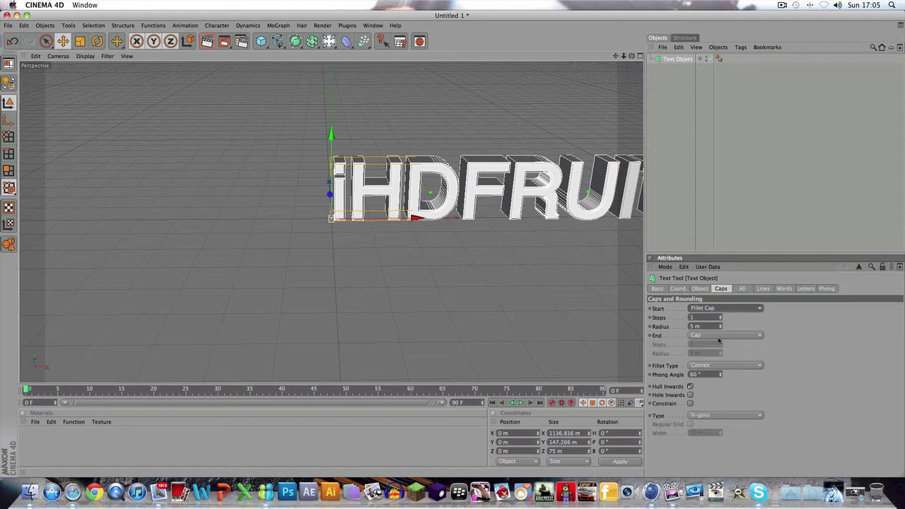
pyautogui.click(703, 370)
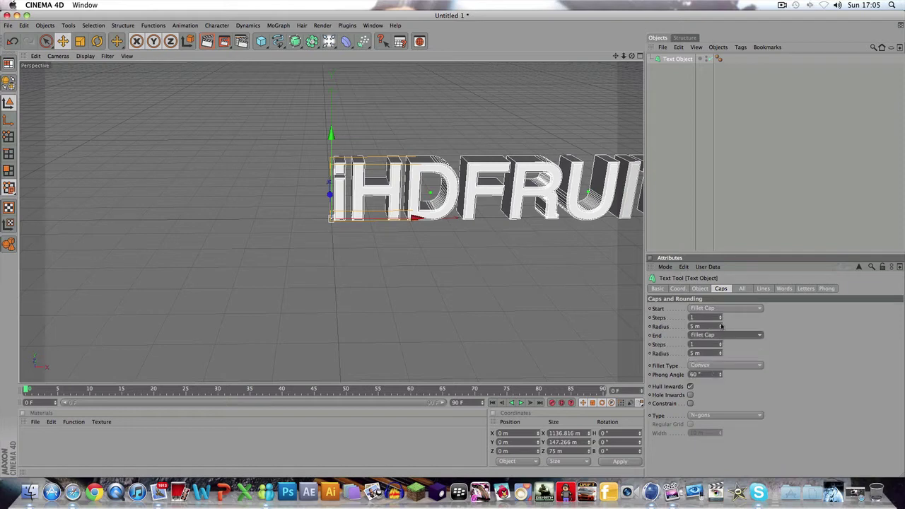
pyautogui.moveTo(721, 327); pyautogui.dragTo(721, 332)
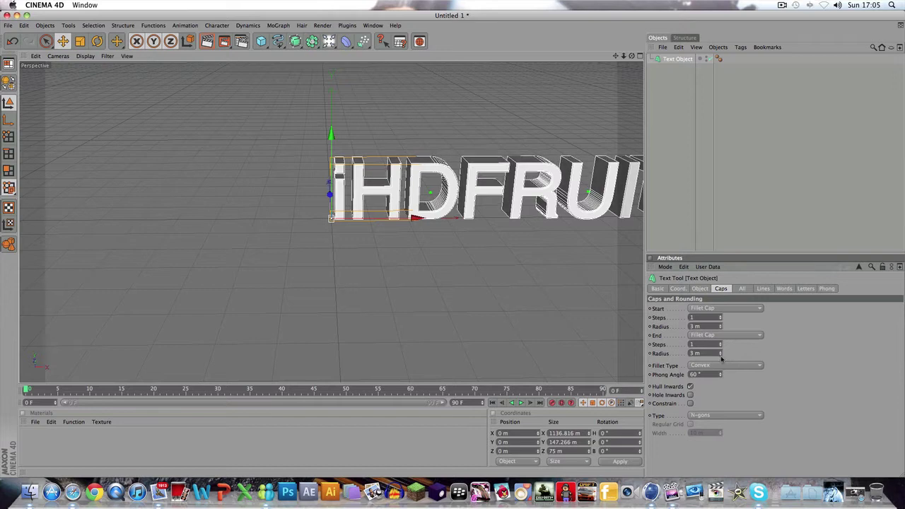
# Step: Set the text's Align option to Middle so it centres on its axis
pyautogui.click(673, 173)
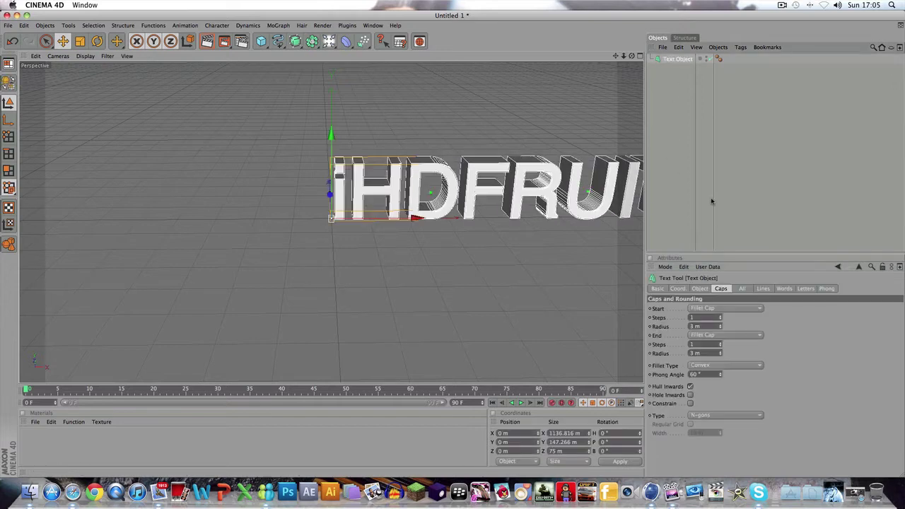
pyautogui.click(660, 59)
pyautogui.click(700, 288)
pyautogui.click(716, 373)
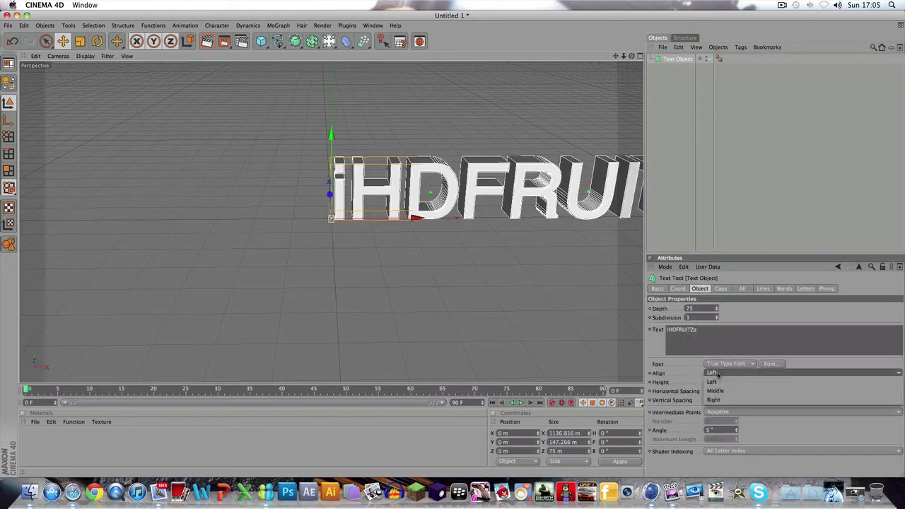
pyautogui.click(717, 390)
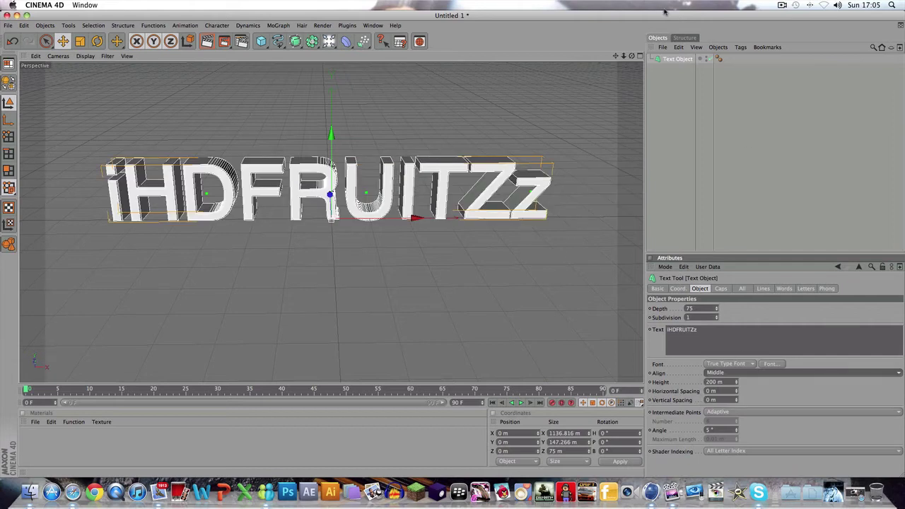
# Step: Switch the iHDFRUITZz text to the Danube font in the Fonts chooser
pyautogui.click(769, 364)
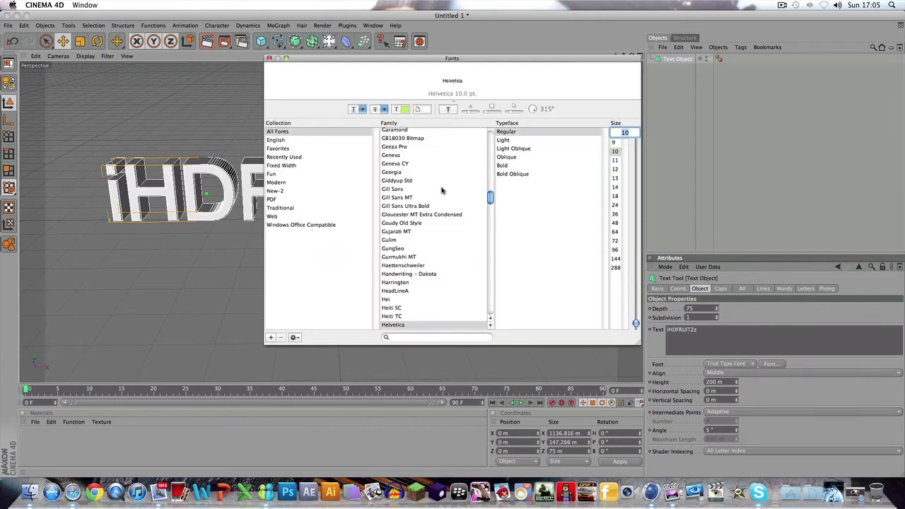
pyautogui.scroll(-2, 433, 204)
pyautogui.scroll(-5, 434, 205)
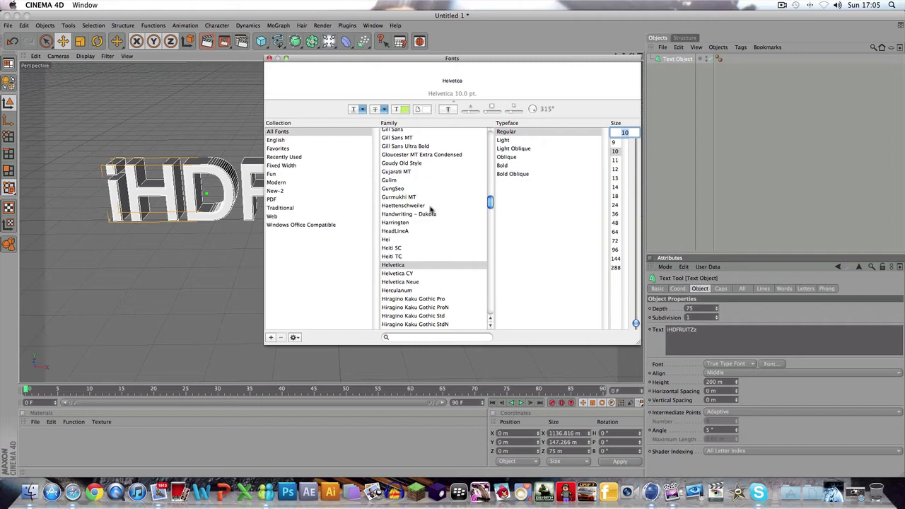
pyautogui.scroll(3, 430, 209)
pyautogui.scroll(3, 430, 209)
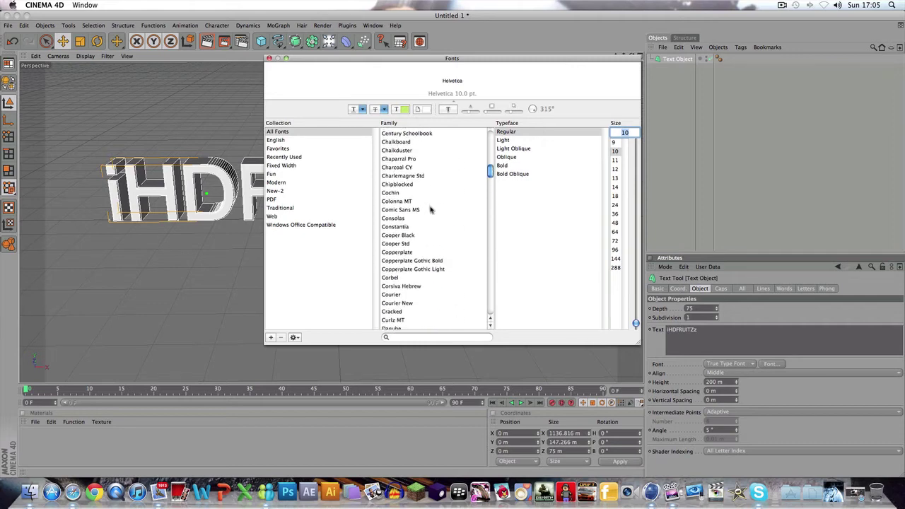
pyautogui.scroll(2, 432, 207)
pyautogui.scroll(2, 431, 207)
pyautogui.scroll(-3, 431, 207)
pyautogui.scroll(-3, 431, 205)
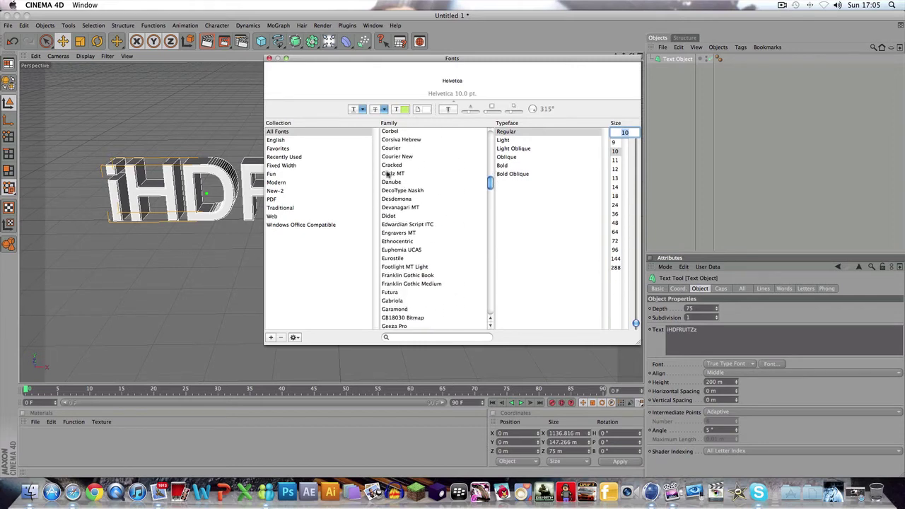
pyautogui.click(392, 182)
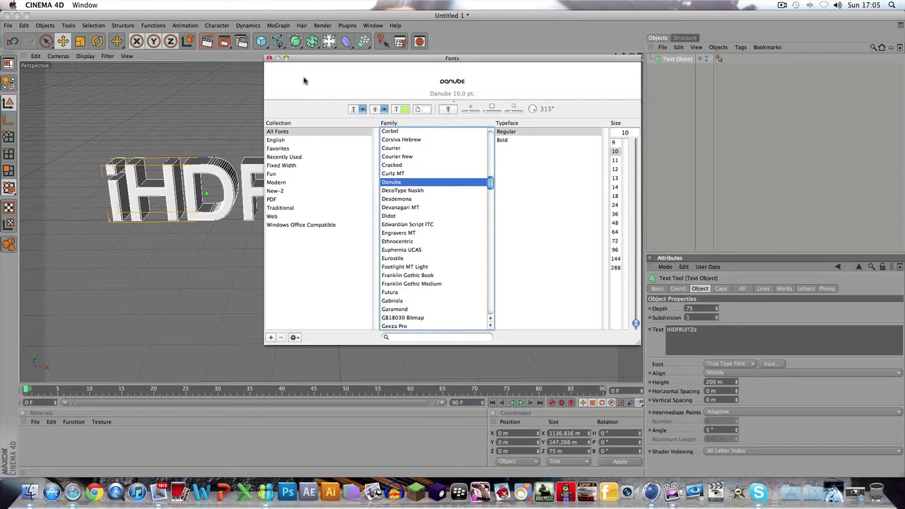
pyautogui.click(269, 59)
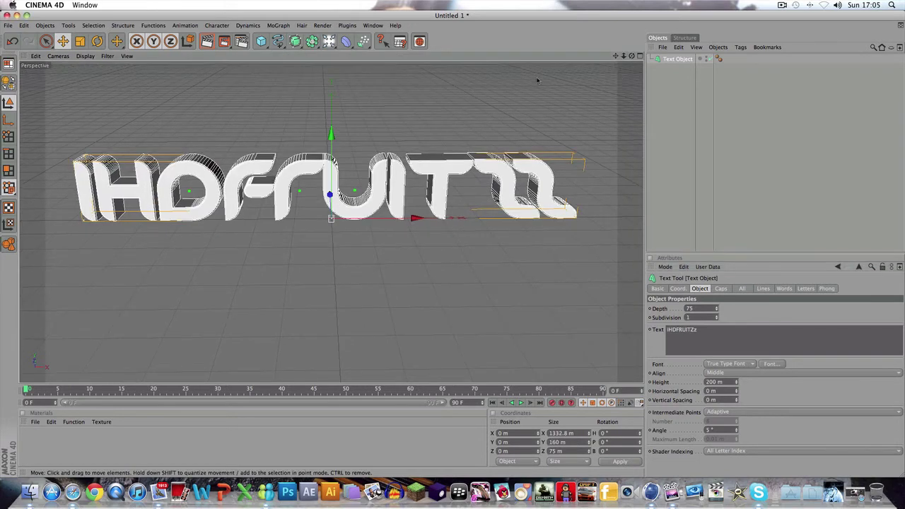
# Step: Create a new material Mat and set its colour to pure red (255, 0, 0)
pyautogui.click(701, 97)
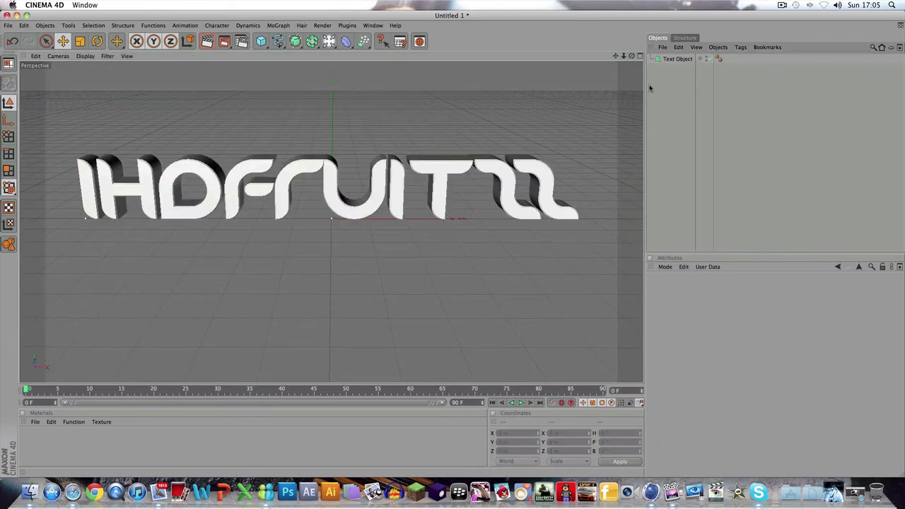
pyautogui.moveTo(634, 58); pyautogui.dragTo(624, 56)
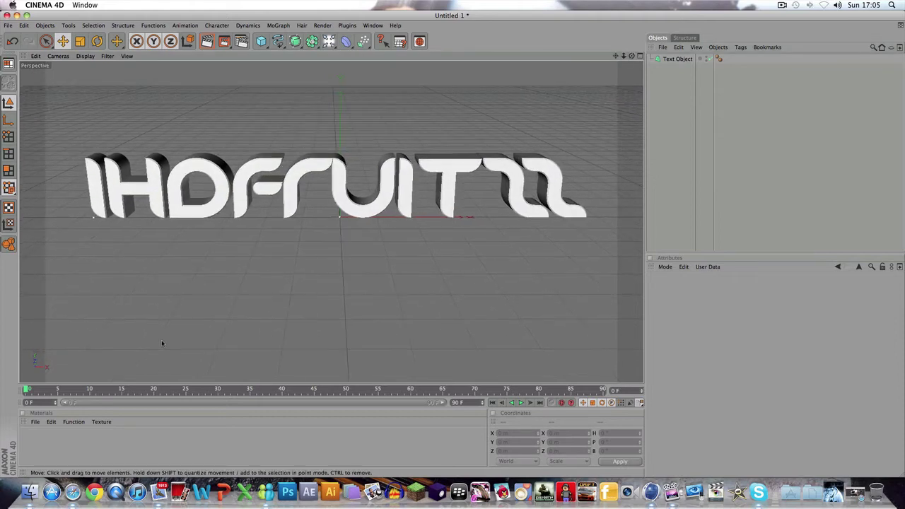
pyautogui.doubleClick(19, 443)
pyautogui.doubleClick(29, 439)
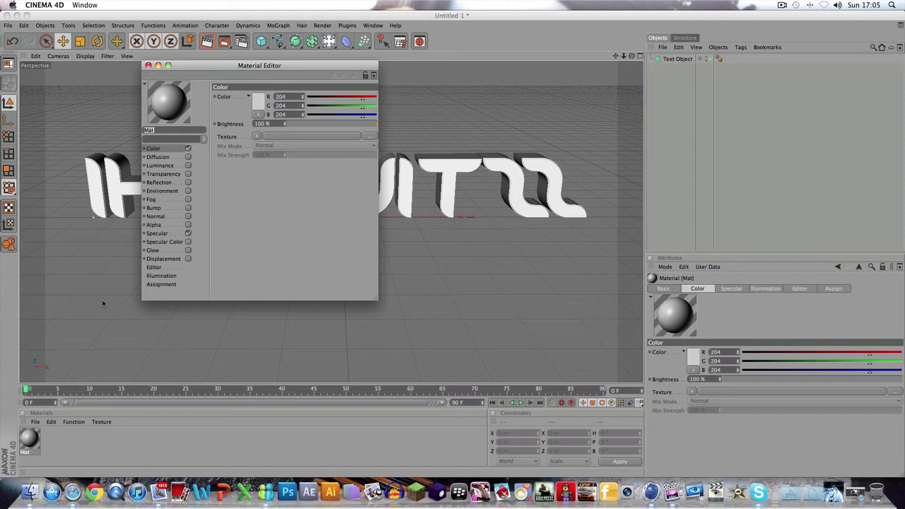
pyautogui.click(258, 105)
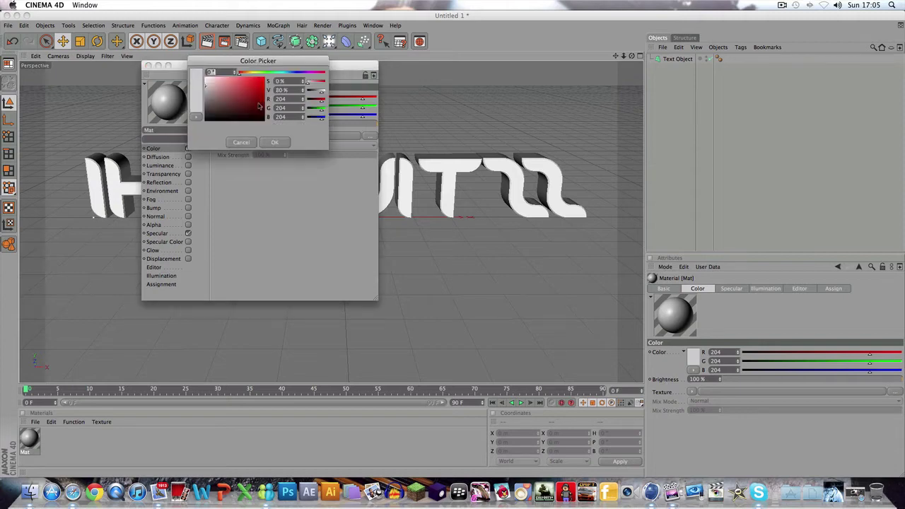
pyautogui.moveTo(250, 87); pyautogui.dragTo(264, 79)
pyautogui.click(274, 142)
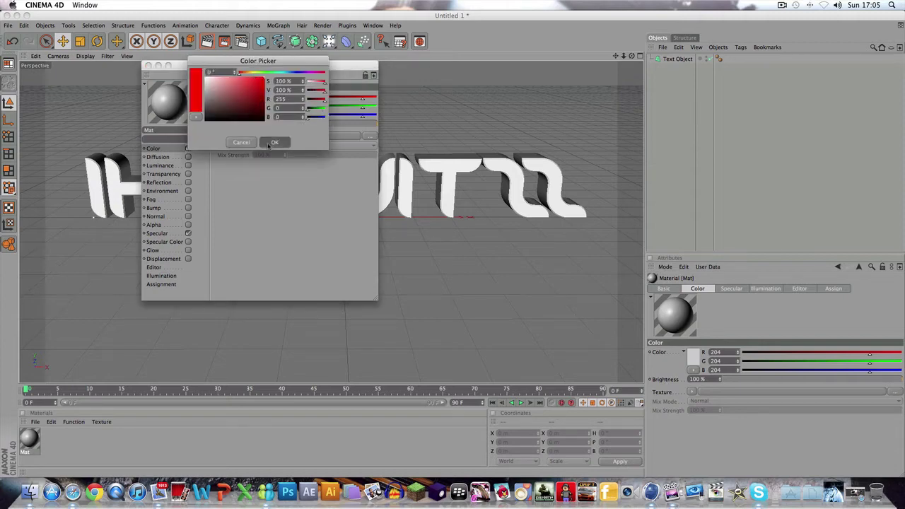
# Step: Enable Mat's reflection at about 15% with a Fresnel texture mixed near half strength
pyautogui.click(188, 182)
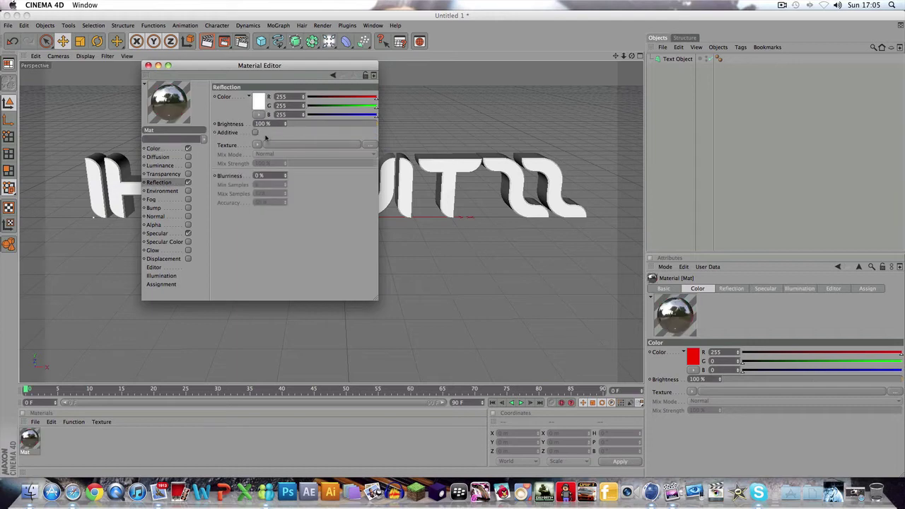
pyautogui.moveTo(295, 126); pyautogui.dragTo(301, 125)
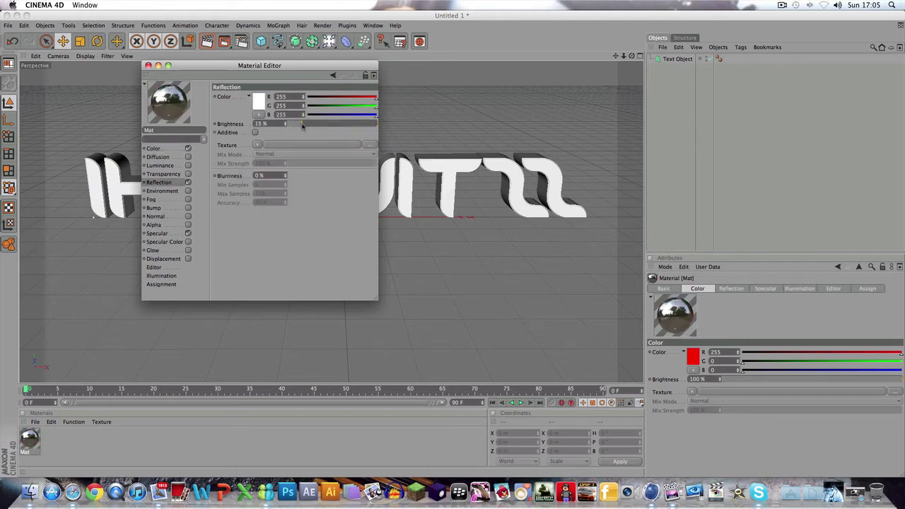
pyautogui.click(257, 144)
pyautogui.click(272, 231)
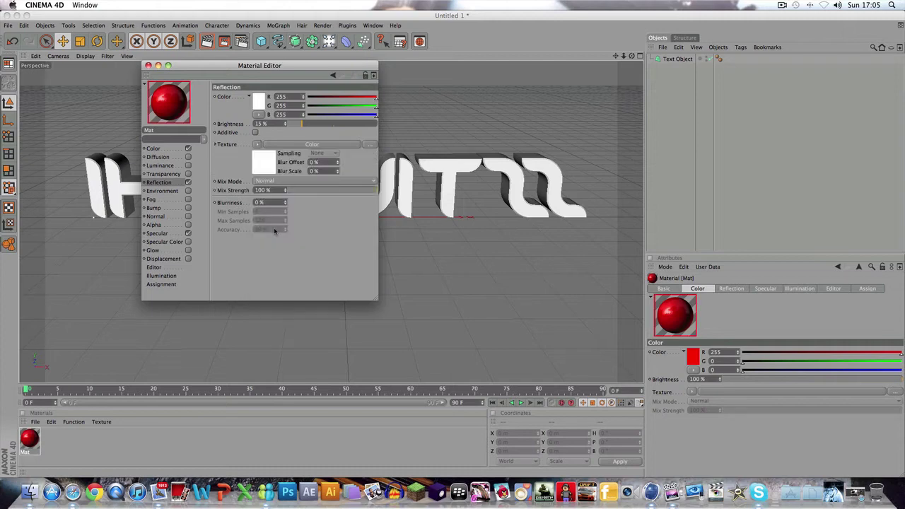
pyautogui.click(259, 145)
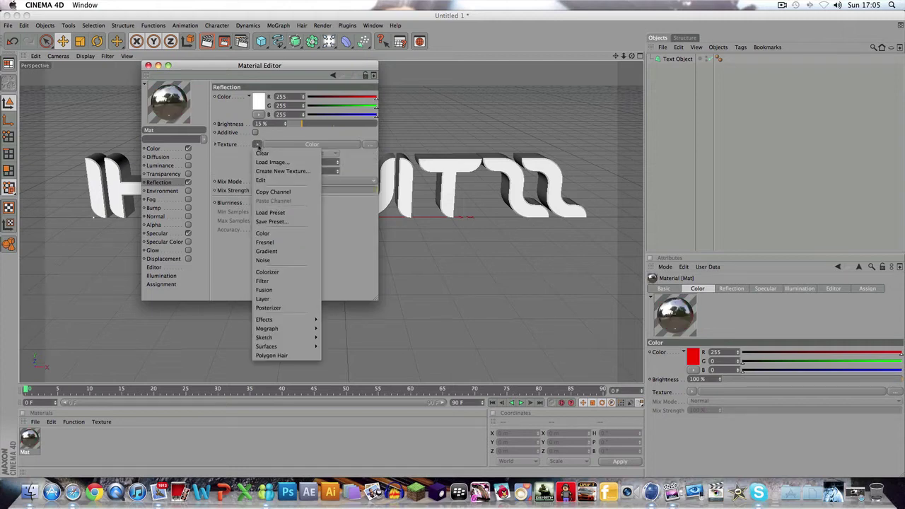
pyautogui.click(275, 243)
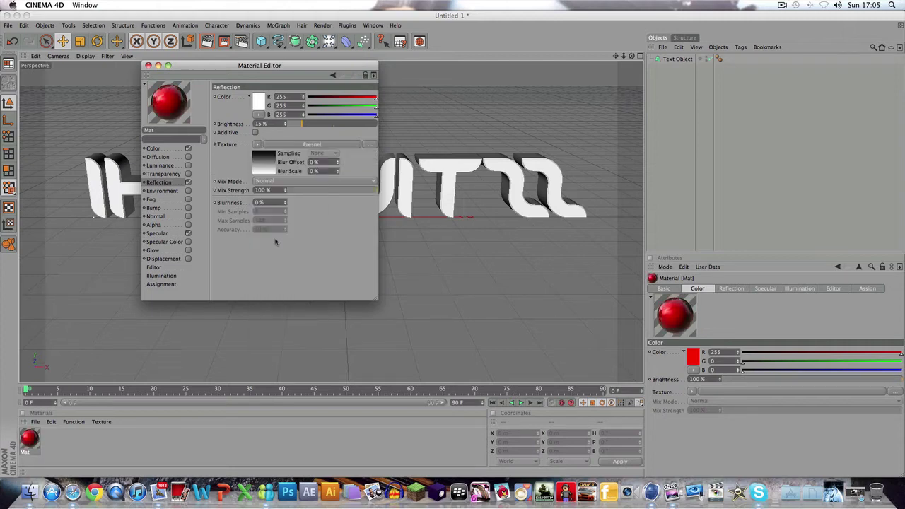
pyautogui.click(333, 192)
# Step: Set reflection Mix Strength to 50% and apply Mat to the iHDFRUITZz text
pyautogui.click(332, 190)
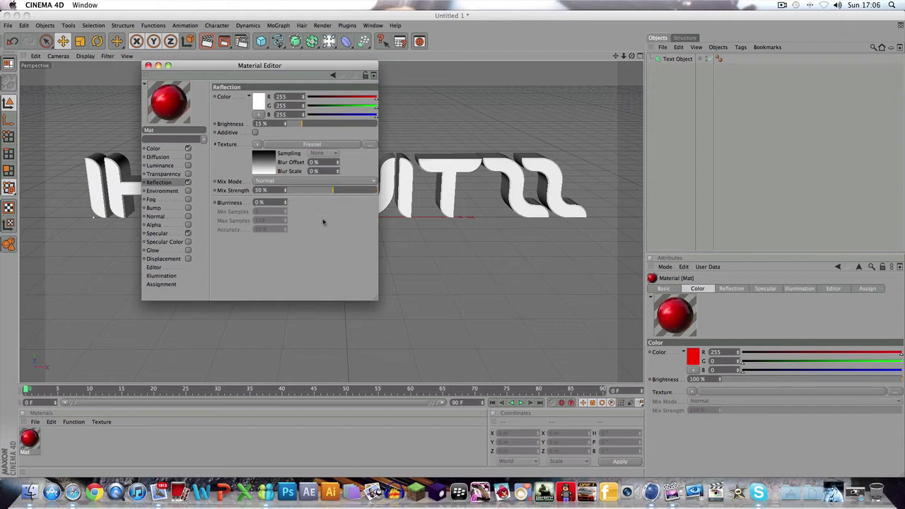
pyautogui.click(148, 65)
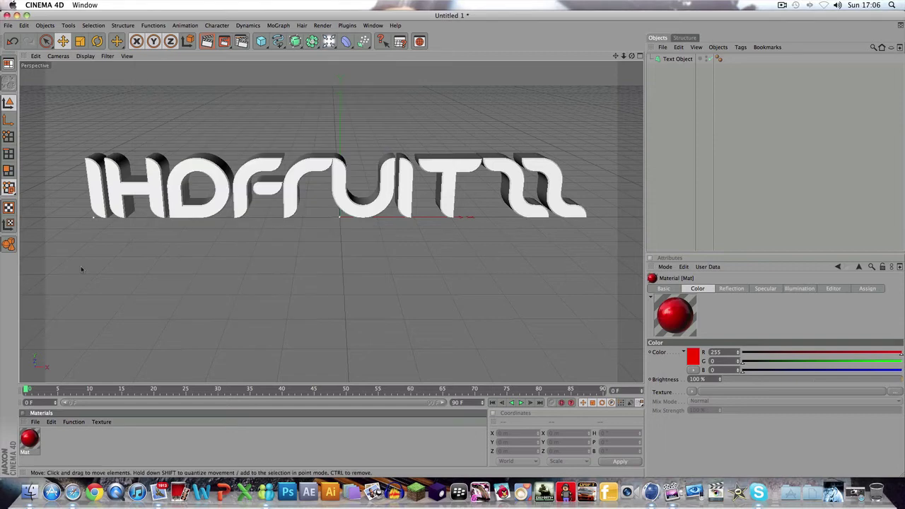
pyautogui.moveTo(29, 440); pyautogui.dragTo(222, 189)
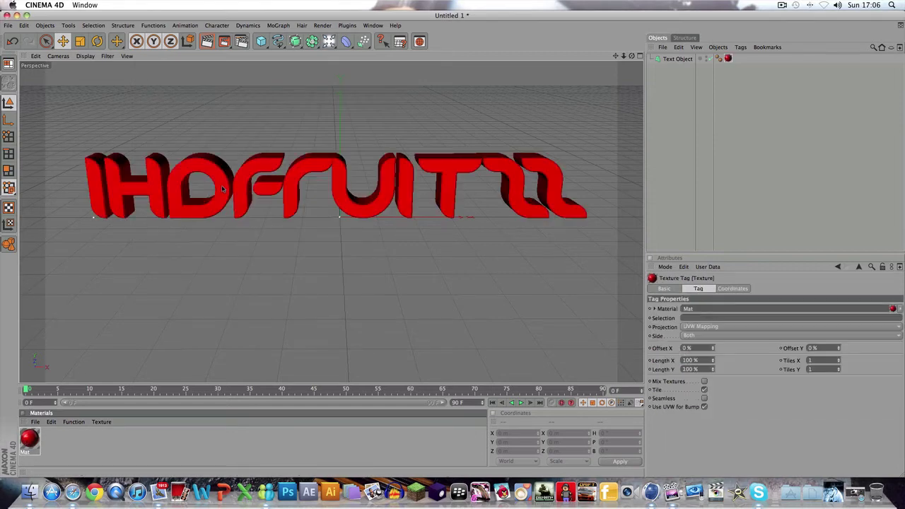
pyautogui.moveTo(632, 56); pyautogui.dragTo(634, 56)
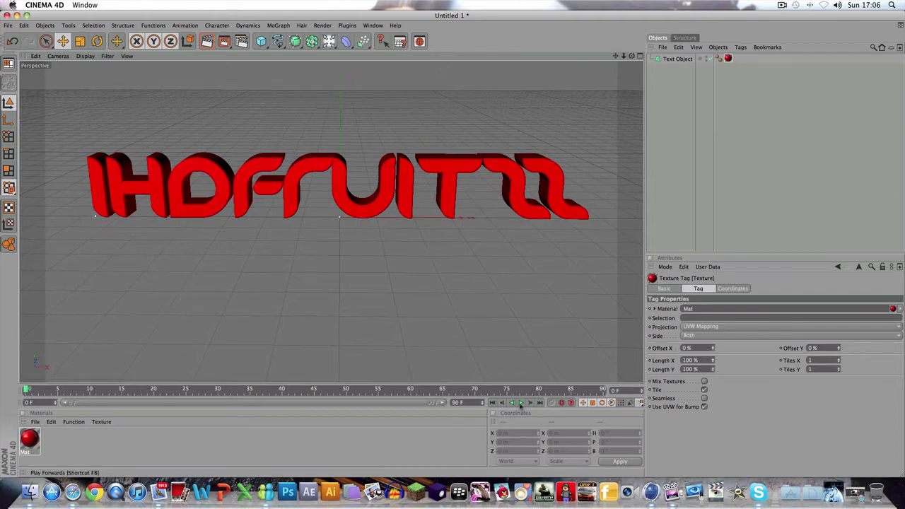
# Step: Preview the animation, then rewind the playhead to the first frame
pyautogui.click(520, 404)
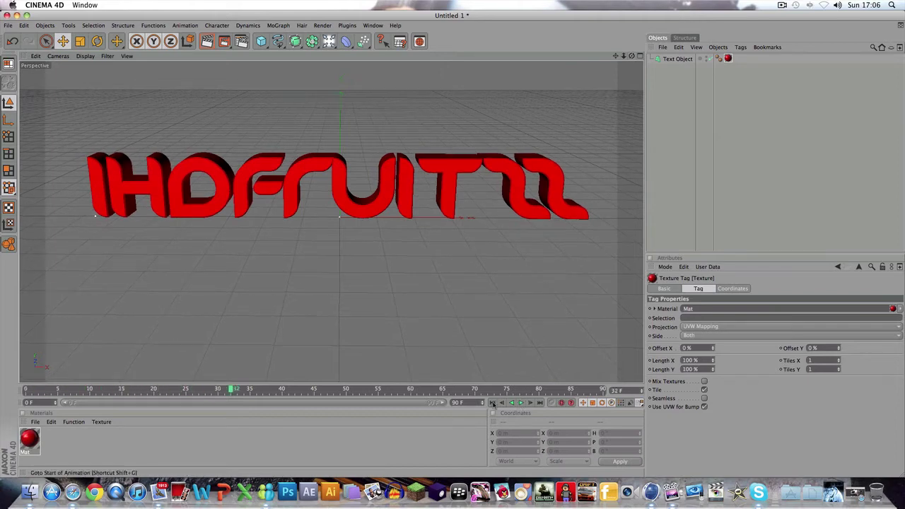
pyautogui.click(493, 403)
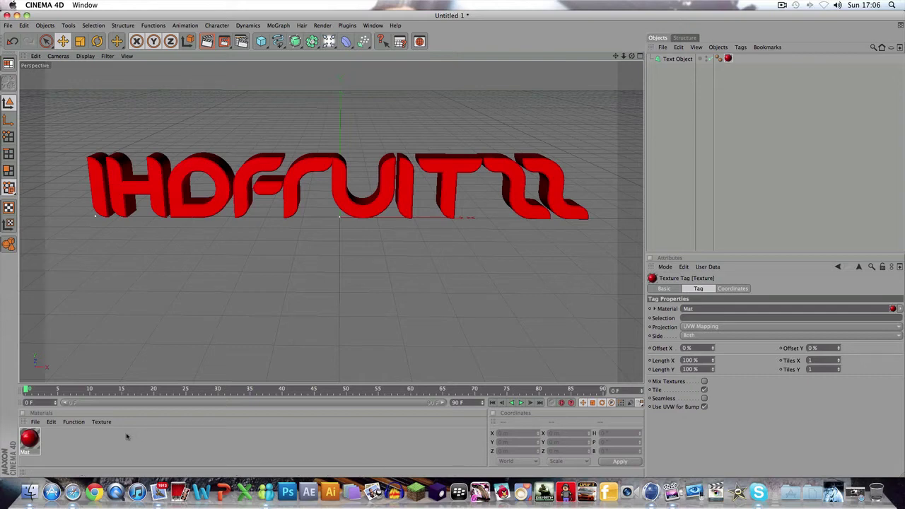
pyautogui.click(81, 452)
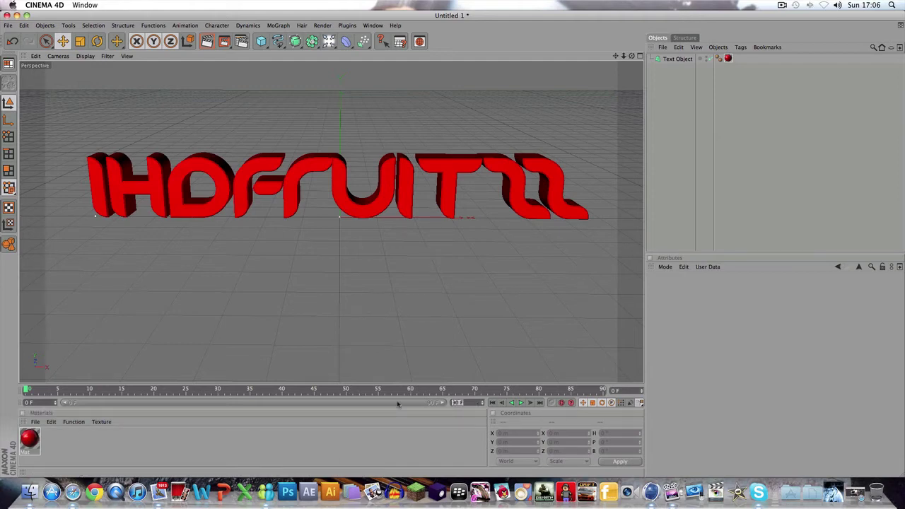
# Step: Set the animation end frame to 200 and show all 200 frames on the timeline
pyautogui.write('200')
pyautogui.press('Return')
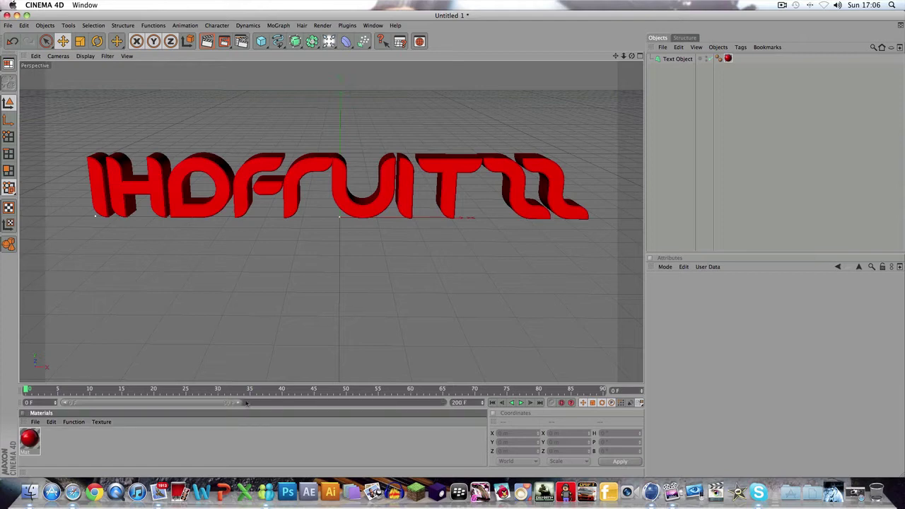
pyautogui.moveTo(246, 402); pyautogui.dragTo(445, 402)
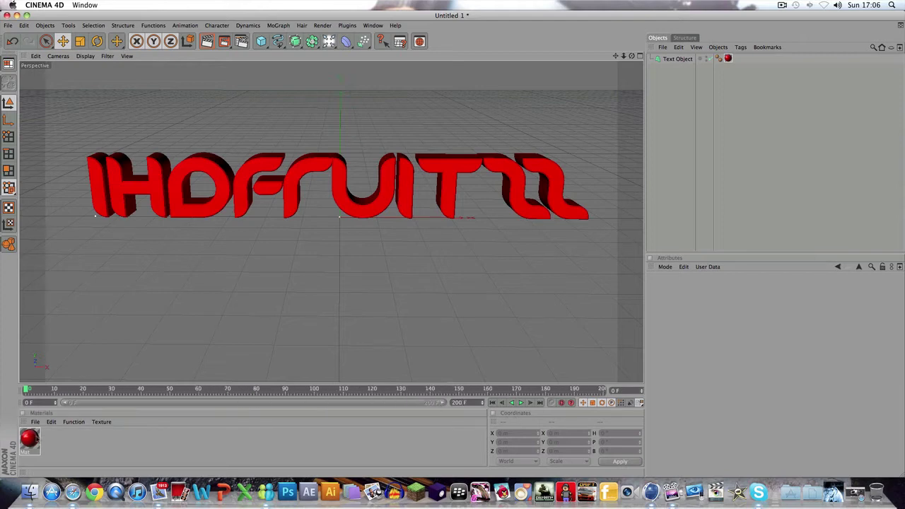
# Step: Reopen Mat's colour settings and move the playhead to frame 50
pyautogui.doubleClick(29, 439)
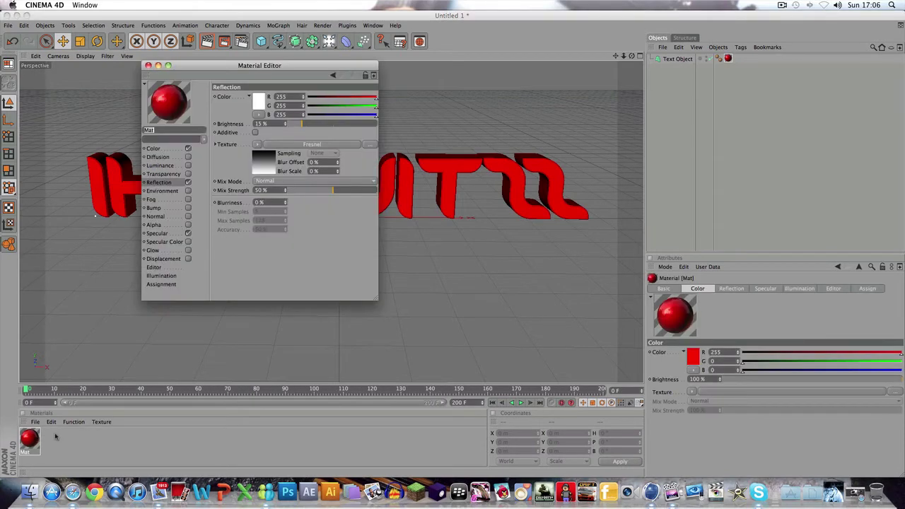
pyautogui.click(155, 148)
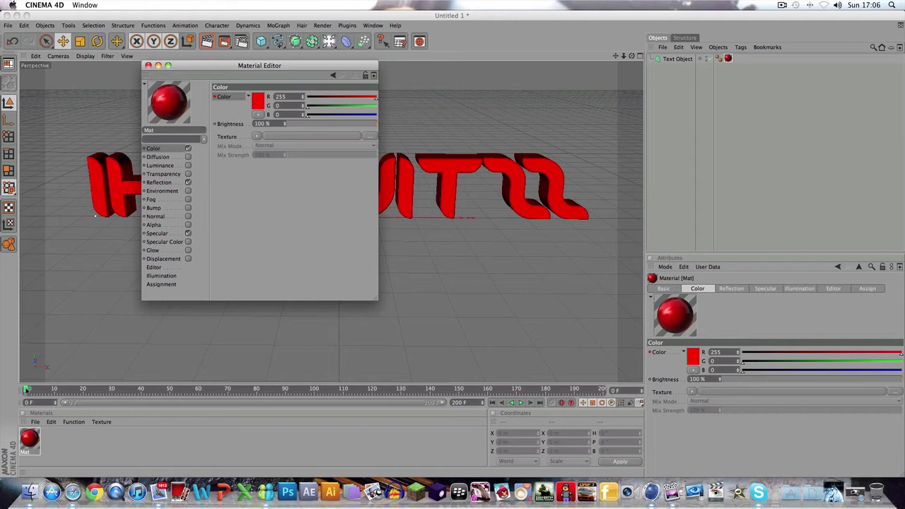
pyautogui.moveTo(26, 389); pyautogui.dragTo(34, 389)
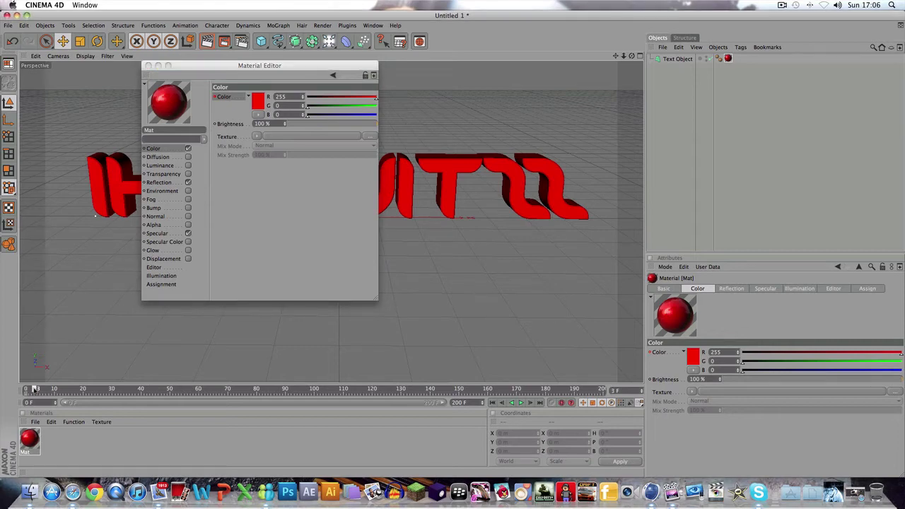
pyautogui.moveTo(34, 388); pyautogui.dragTo(172, 392)
# Step: At frame 50, change the Mat colour to green
pyautogui.click(260, 106)
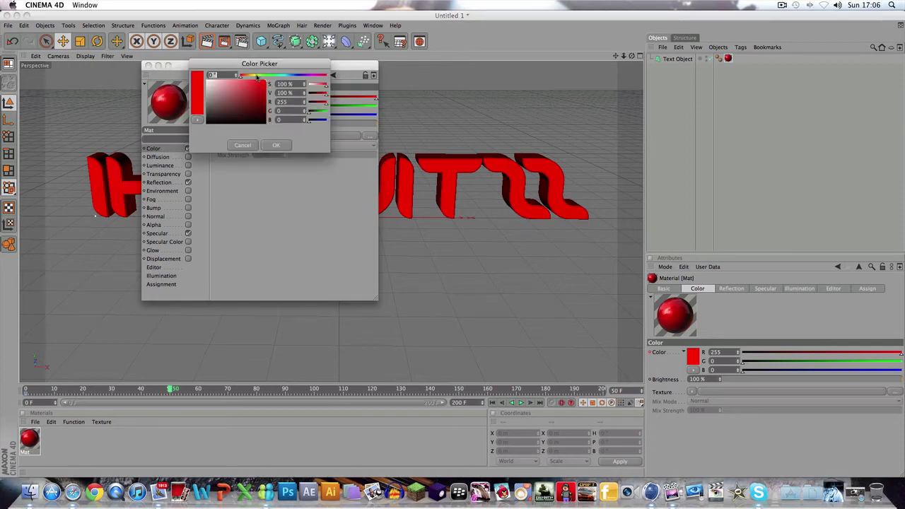
pyautogui.click(252, 77)
pyautogui.moveTo(252, 77); pyautogui.dragTo(266, 76)
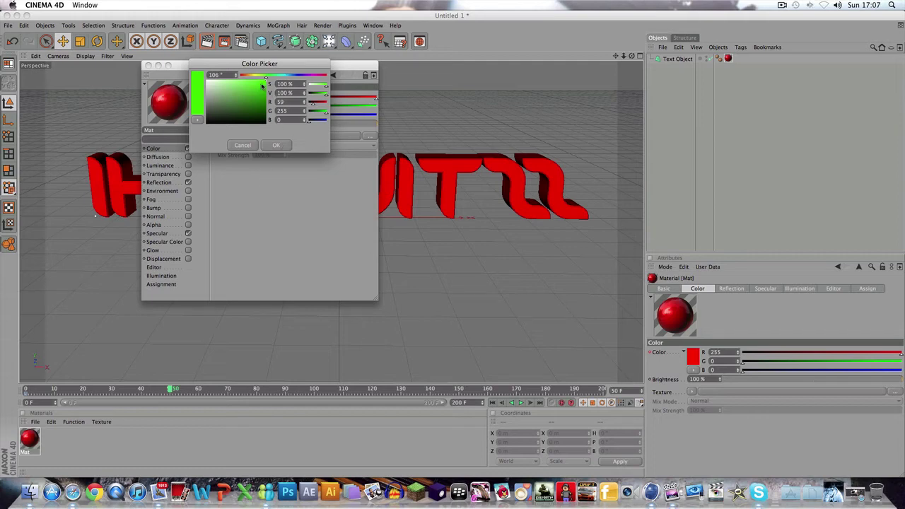
pyautogui.click(266, 84)
pyautogui.click(283, 145)
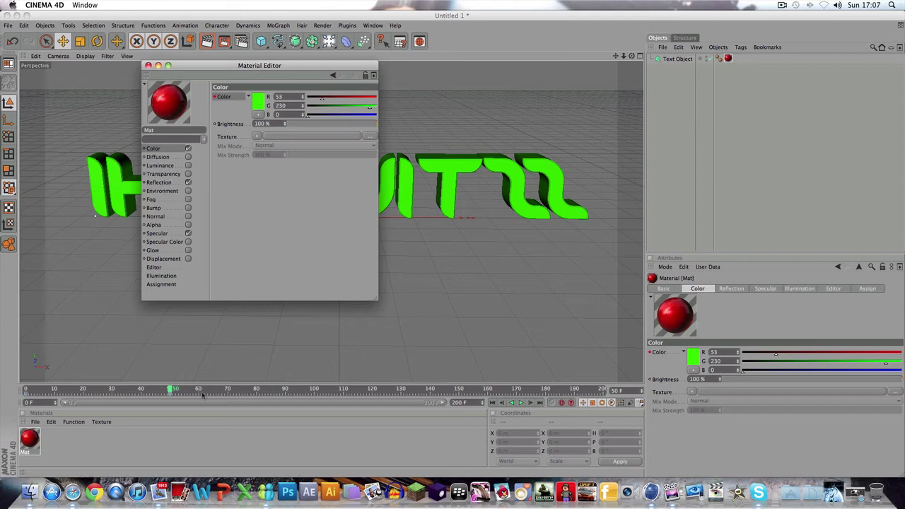
# Step: At frame 100, key the Mat colour as light blue (0/157/255), then go to frame 150
pyautogui.moveTo(172, 390); pyautogui.dragTo(313, 389)
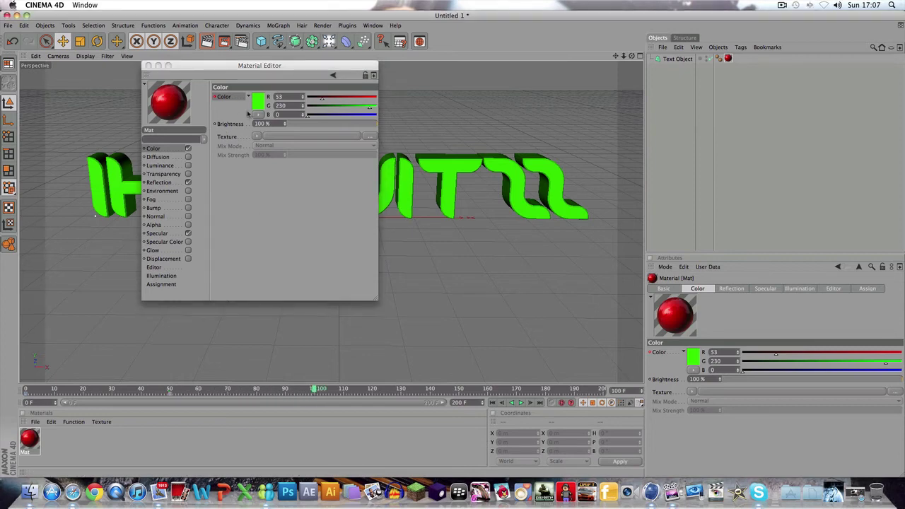
pyautogui.click(259, 104)
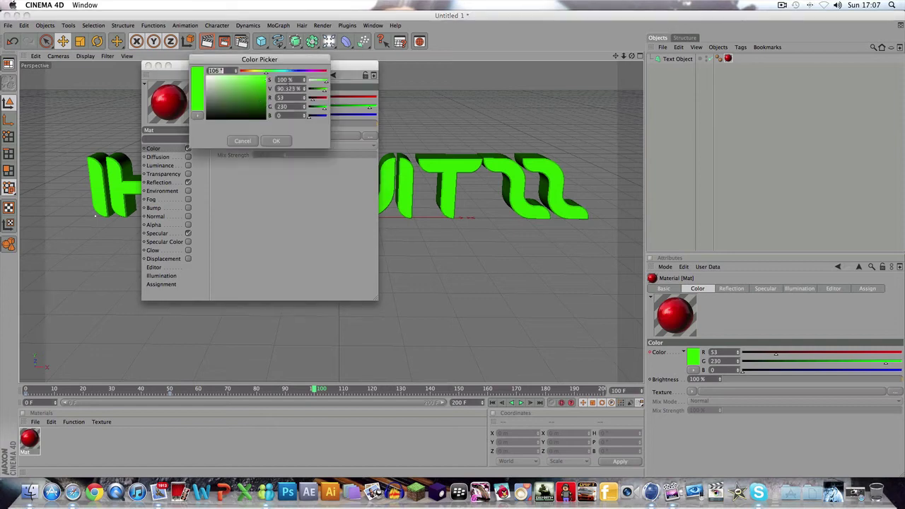
pyautogui.click(289, 72)
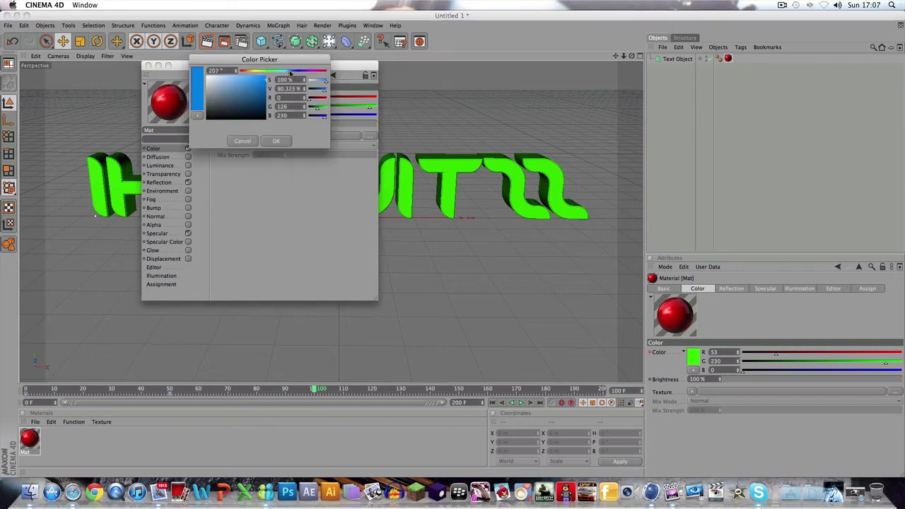
pyautogui.click(275, 141)
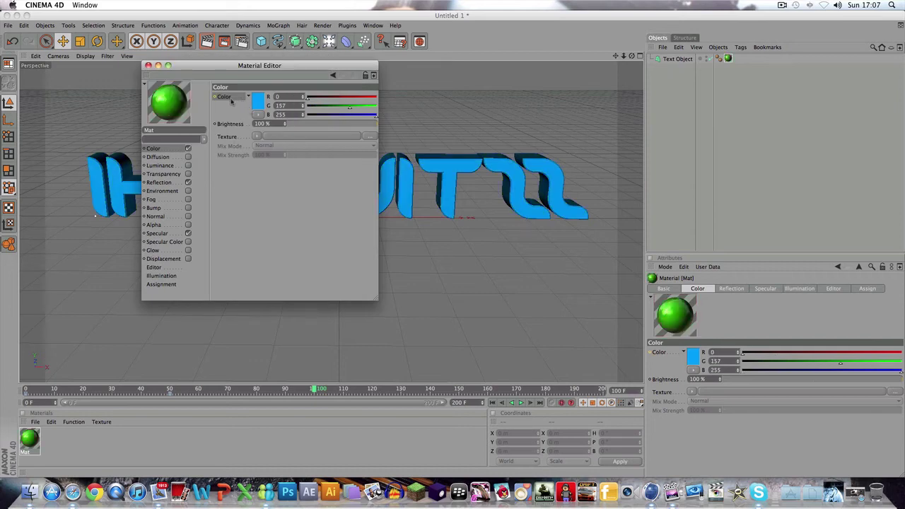
pyautogui.click(215, 97)
pyautogui.moveTo(315, 389); pyautogui.dragTo(460, 390)
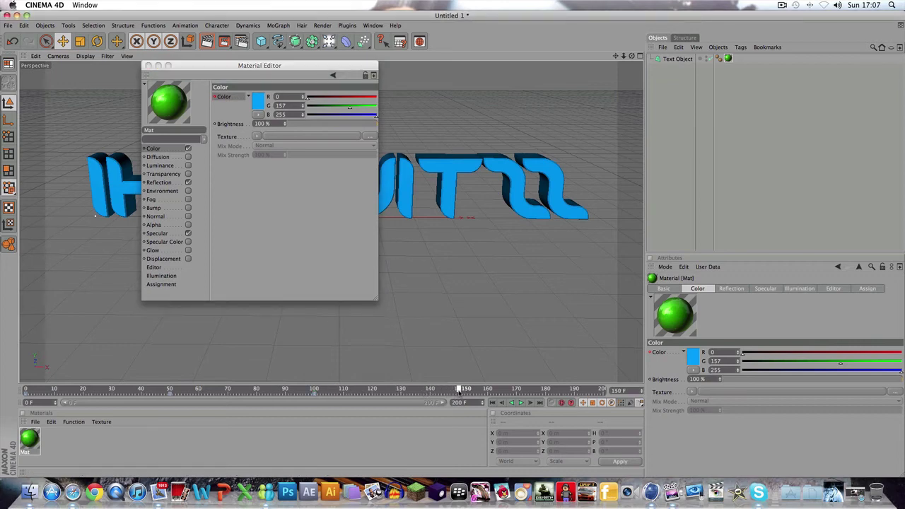
# Step: At frame 150, change the Mat colour to pink
pyautogui.click(258, 104)
pyautogui.moveTo(317, 76); pyautogui.dragTo(313, 75)
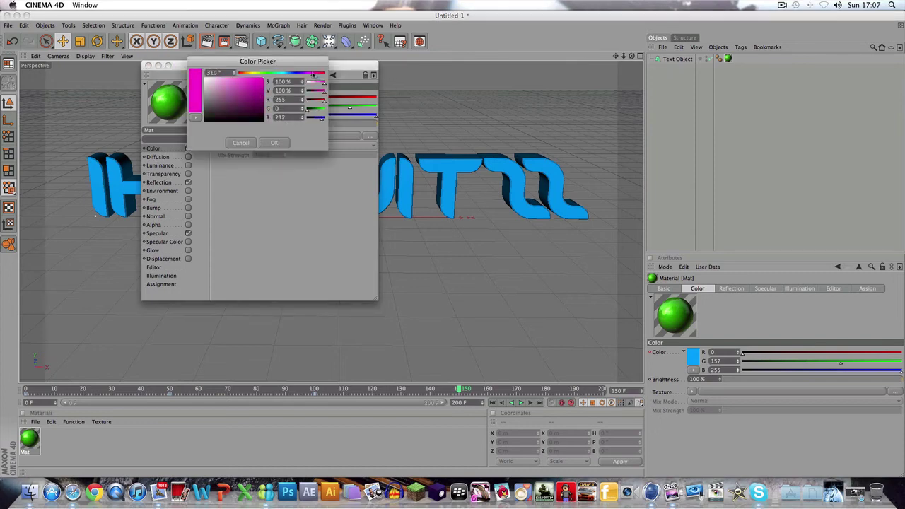
pyautogui.click(273, 143)
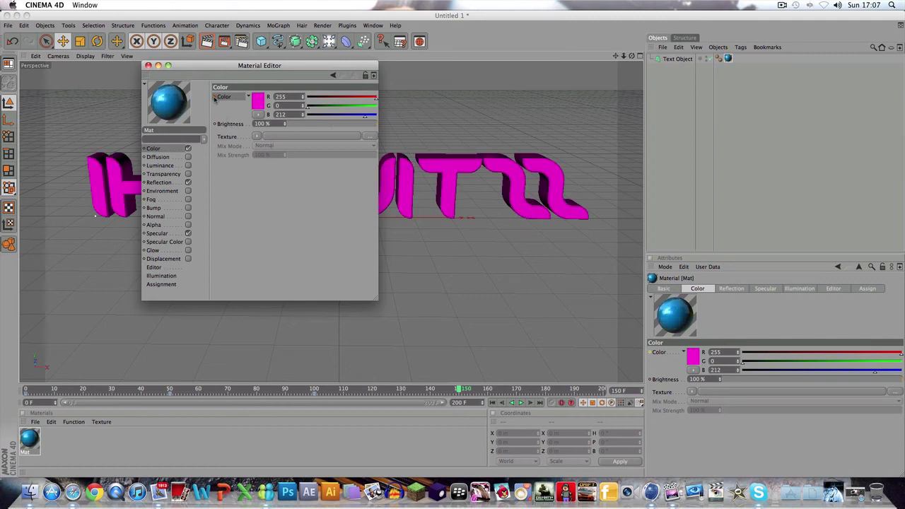
# Step: At frame 200, set the Mat colour back to pure red, close the editor and rewind
pyautogui.moveTo(458, 389); pyautogui.dragTo(601, 389)
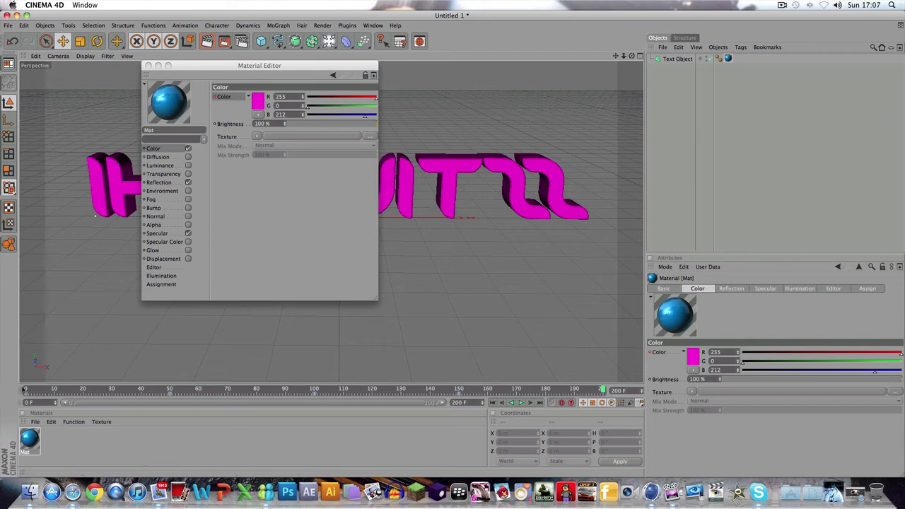
pyautogui.click(258, 104)
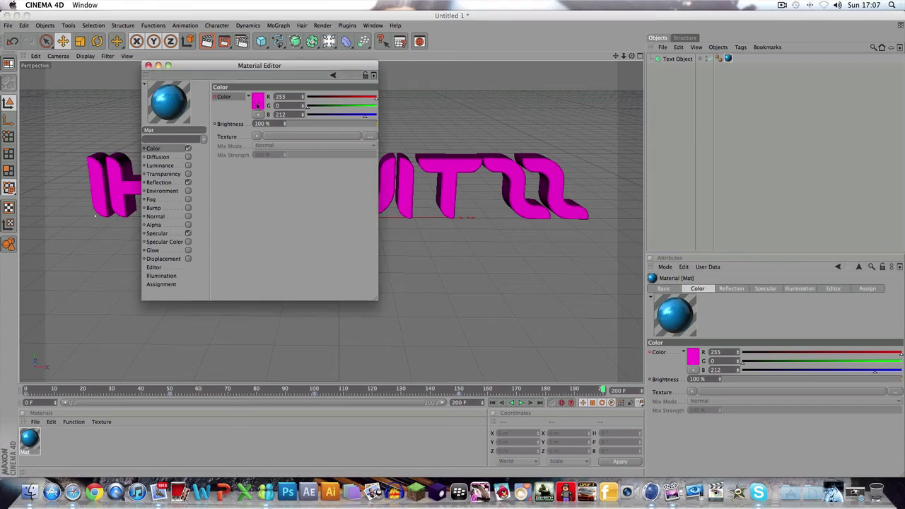
pyautogui.moveTo(250, 74); pyautogui.dragTo(239, 73)
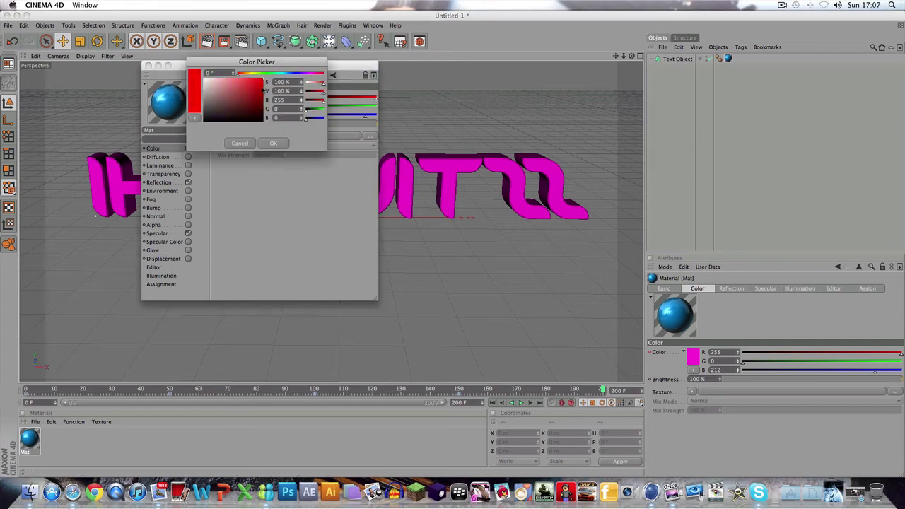
pyautogui.click(270, 144)
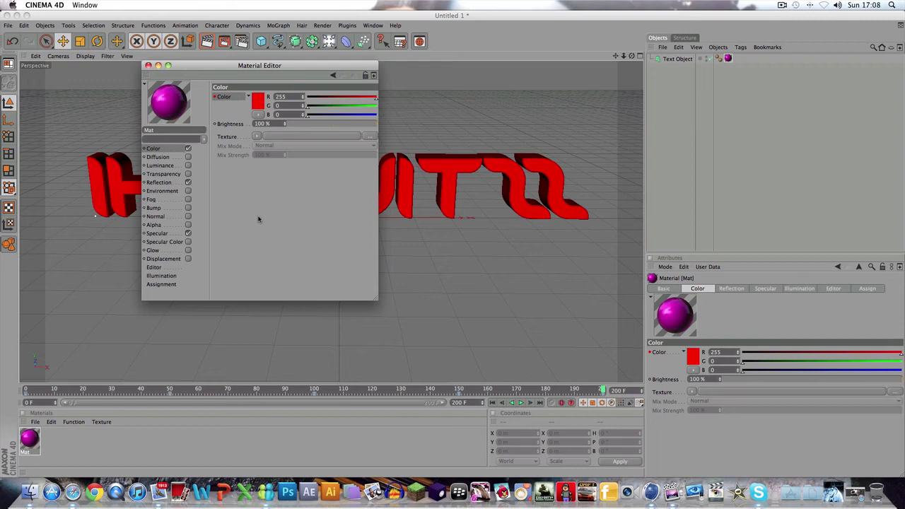
pyautogui.click(149, 65)
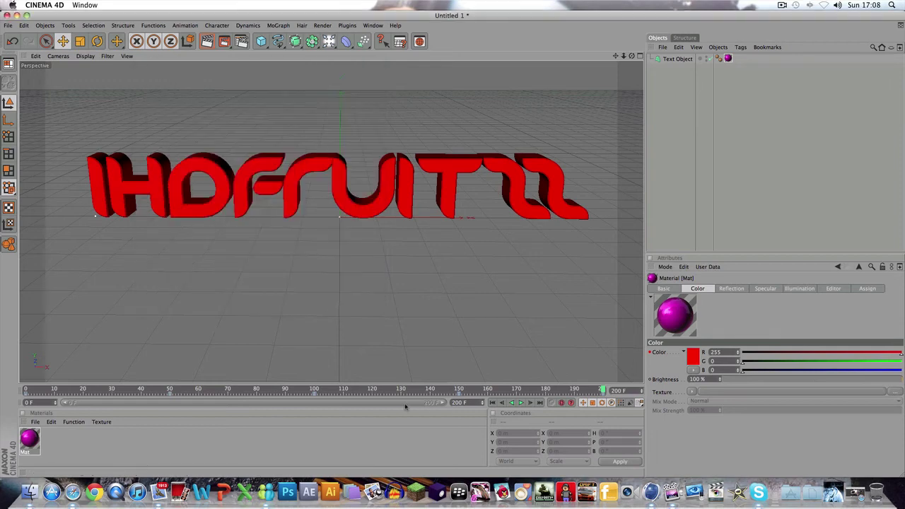
pyautogui.click(493, 402)
# Step: Play the colour-cycling animation, stop it, and rewind to frame 0
pyautogui.click(521, 402)
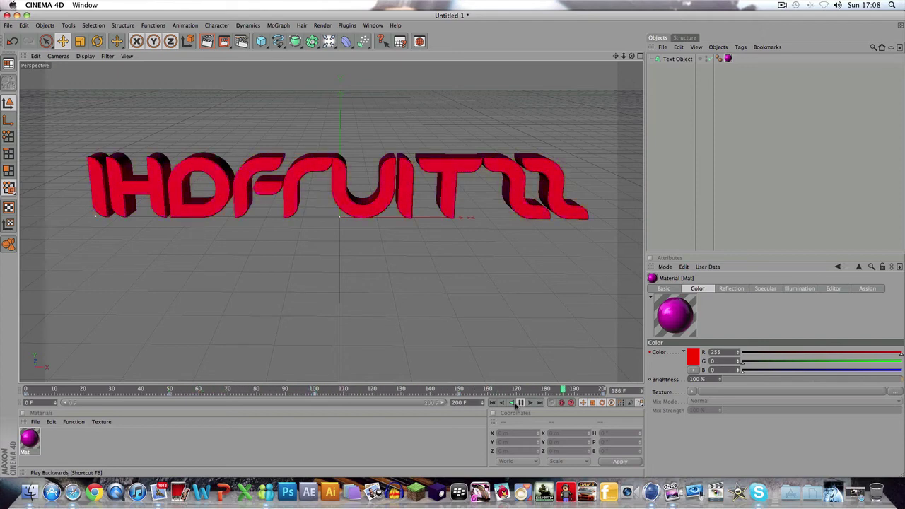
pyautogui.click(521, 403)
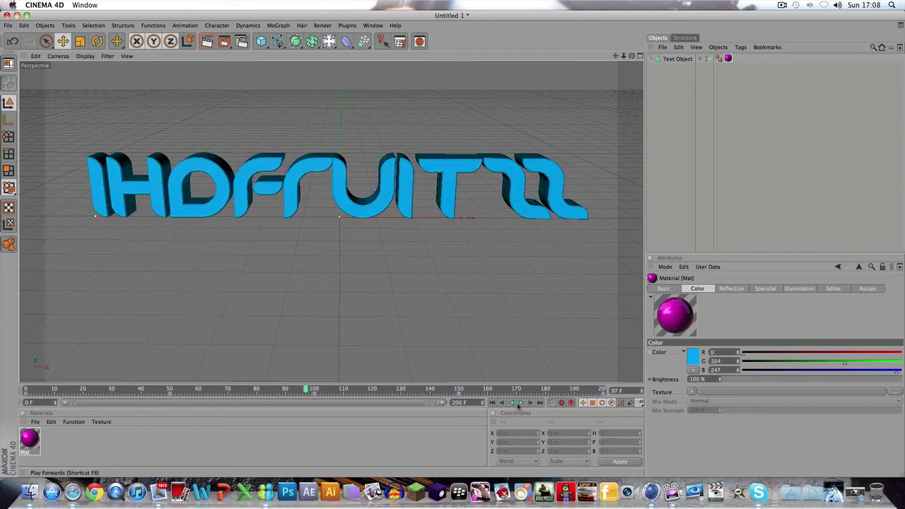
pyautogui.click(492, 403)
# Step: In Render Settings' Save options, clear the old 'mograph test' output file name
pyautogui.click(241, 41)
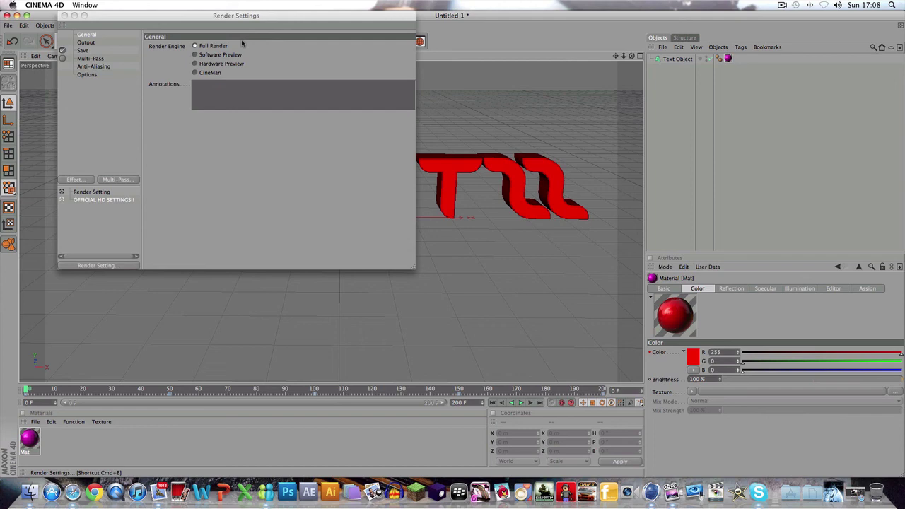
pyautogui.click(95, 50)
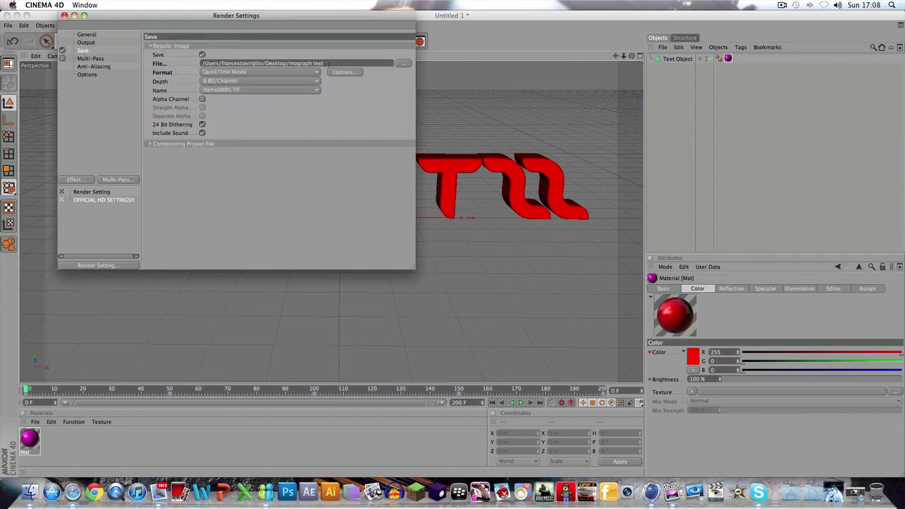
pyautogui.moveTo(329, 63); pyautogui.dragTo(287, 63)
pyautogui.press('BackSpace')
# Step: Close Render Settings and render the 'colour change tut' animation to the Picture Viewer
pyautogui.click(65, 16)
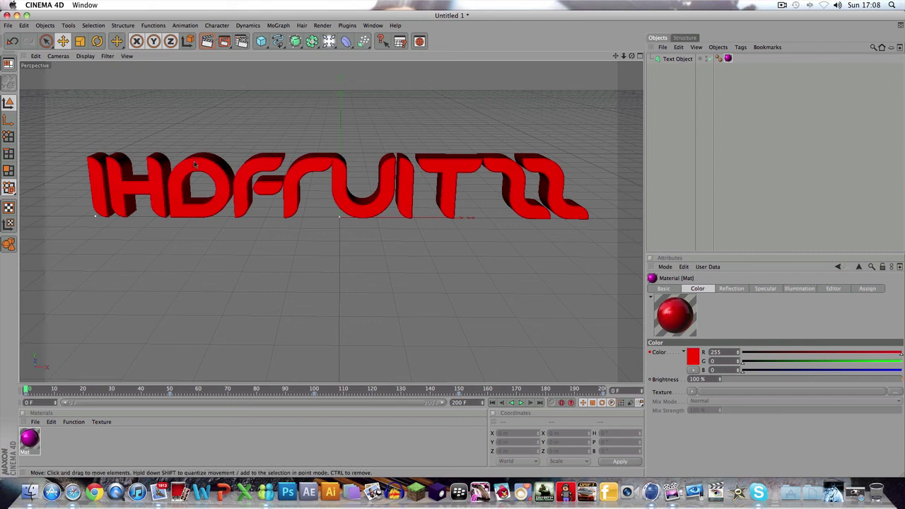
pyautogui.click(224, 41)
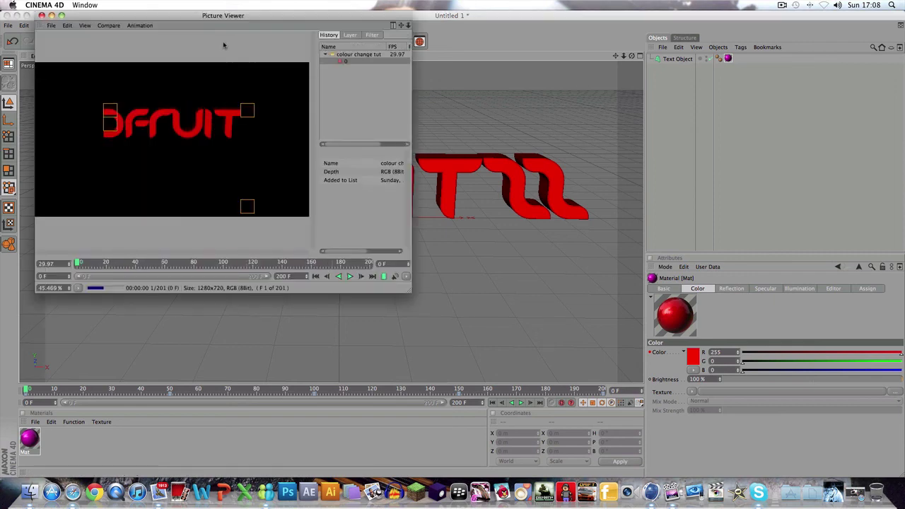